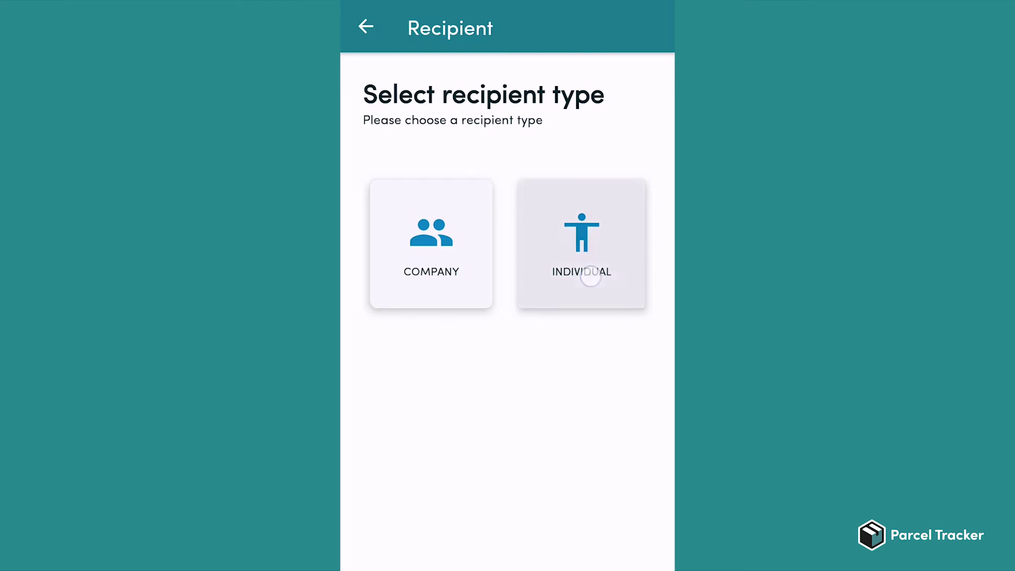
Enter individual recipient Nicole Kidman with the suggested email address and location Flat 7.
click(594, 116)
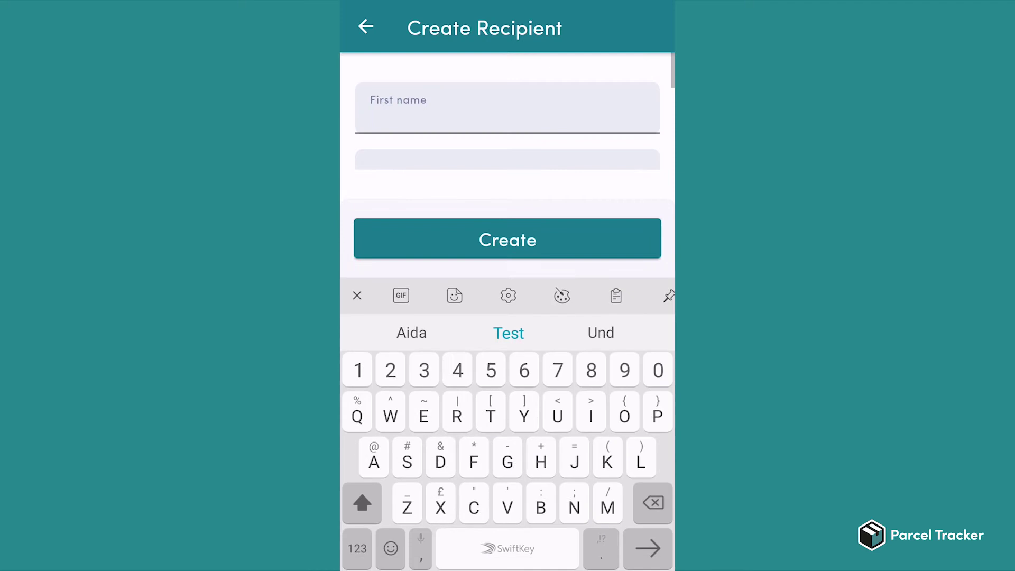
text(Nicole)
click(594, 151)
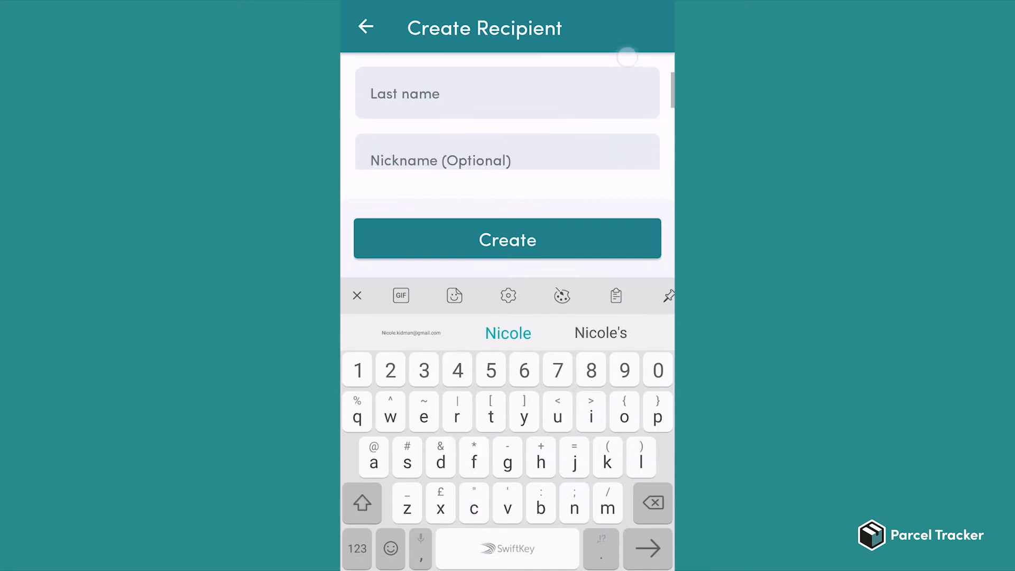
text(Kidman)
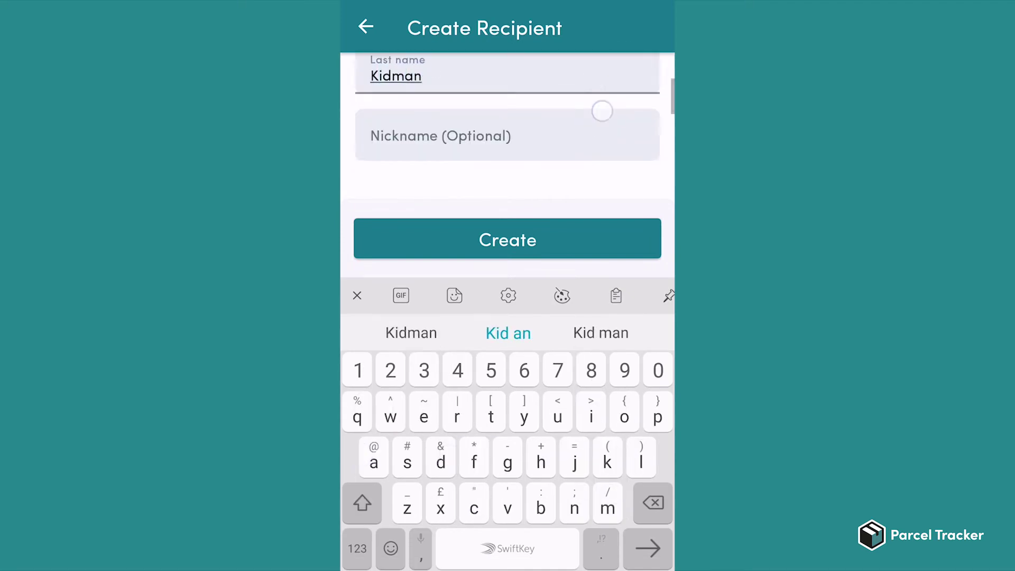
drag(600, 107, 607, 95)
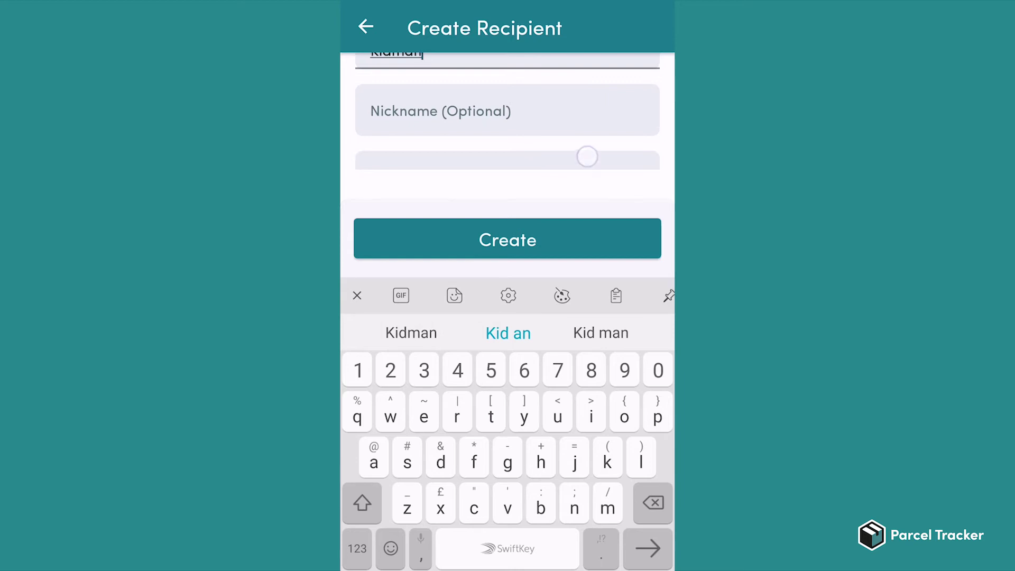
drag(587, 157, 612, 103)
click(508, 107)
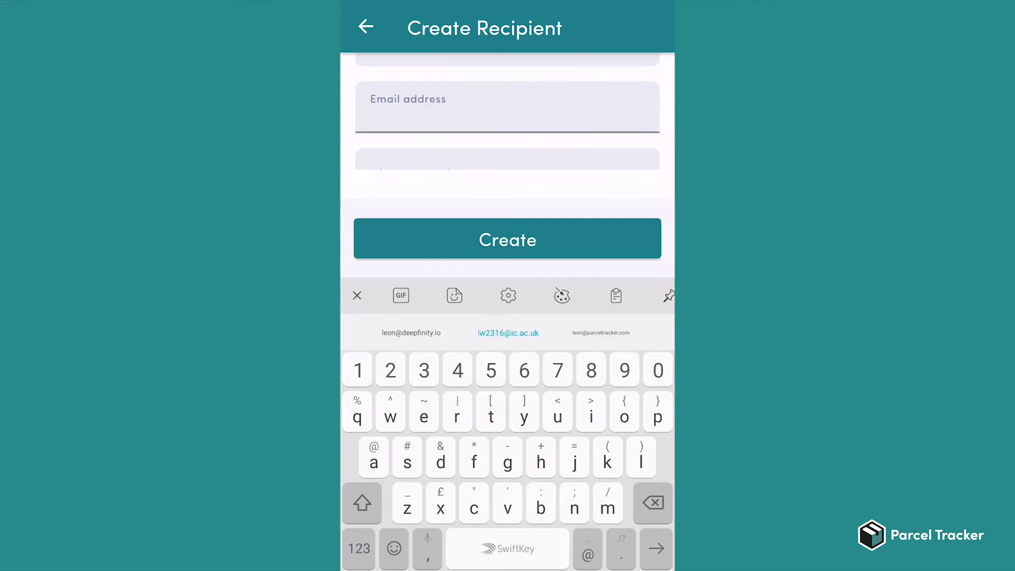
text(nic)
click(601, 334)
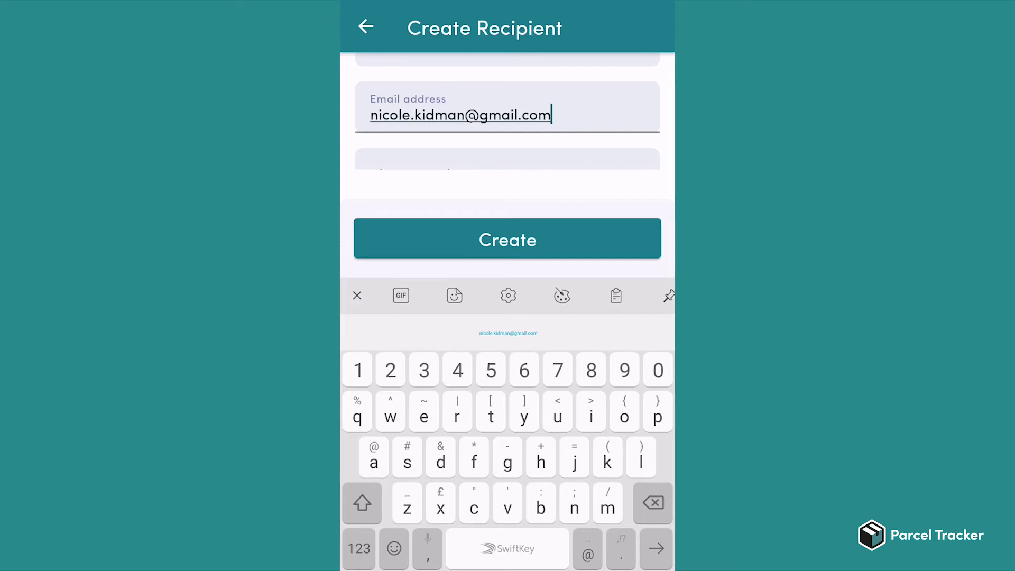
drag(616, 141, 639, 85)
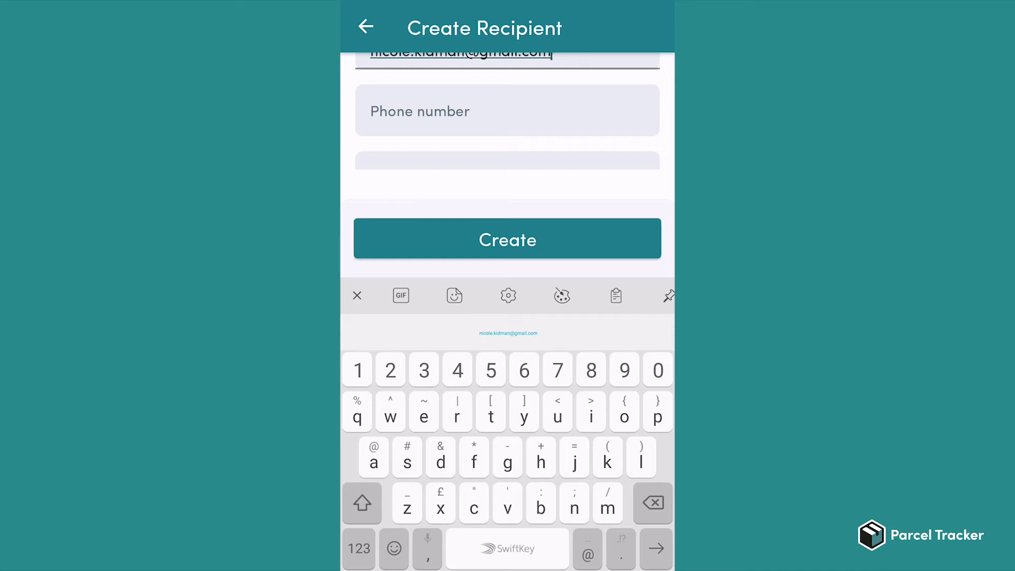
drag(595, 160, 616, 84)
click(591, 112)
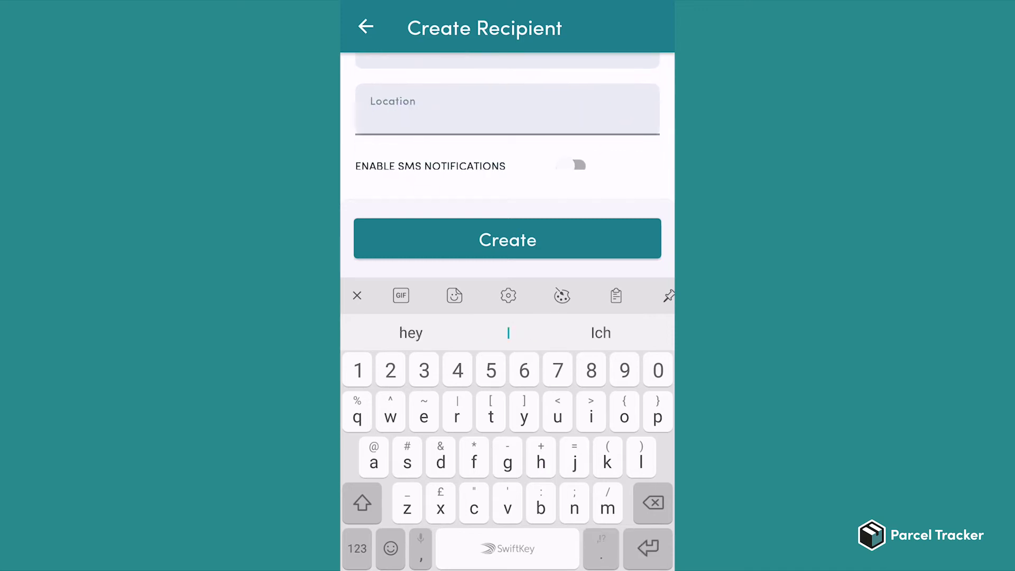
text(Flat)
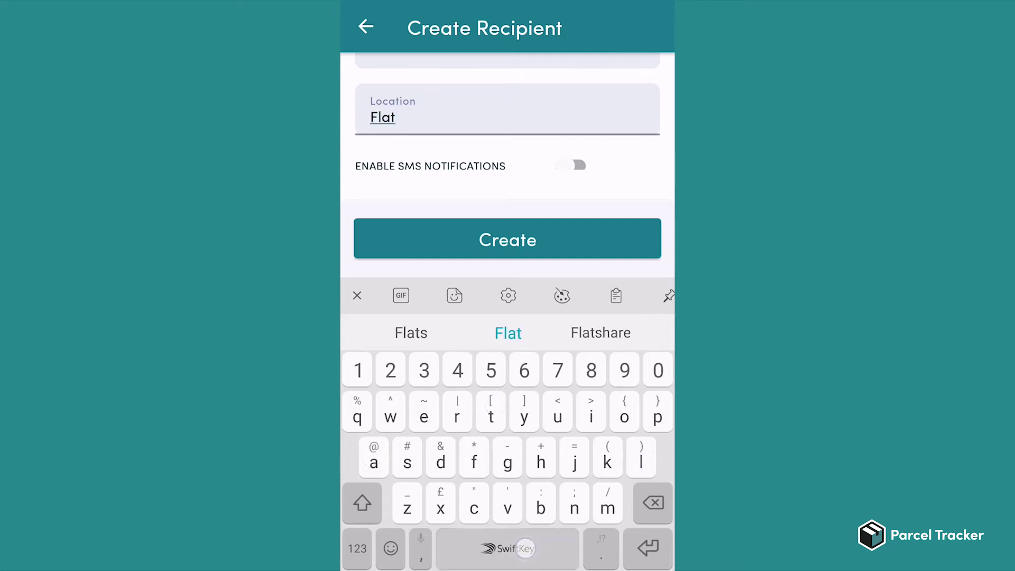
text( 7)
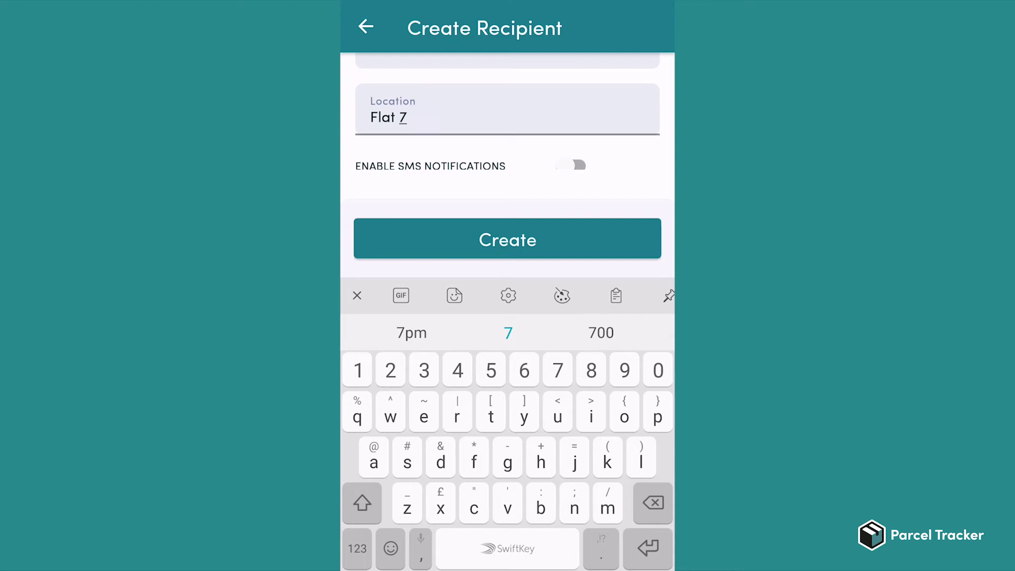
key(Escape)
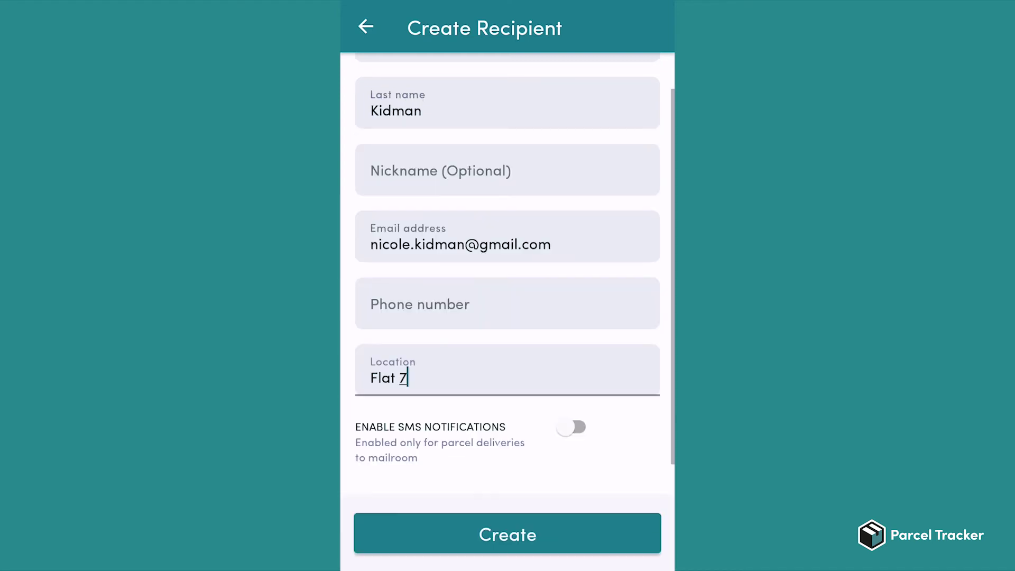
Create the Nicole Kidman recipient at Flat 7.
click(578, 536)
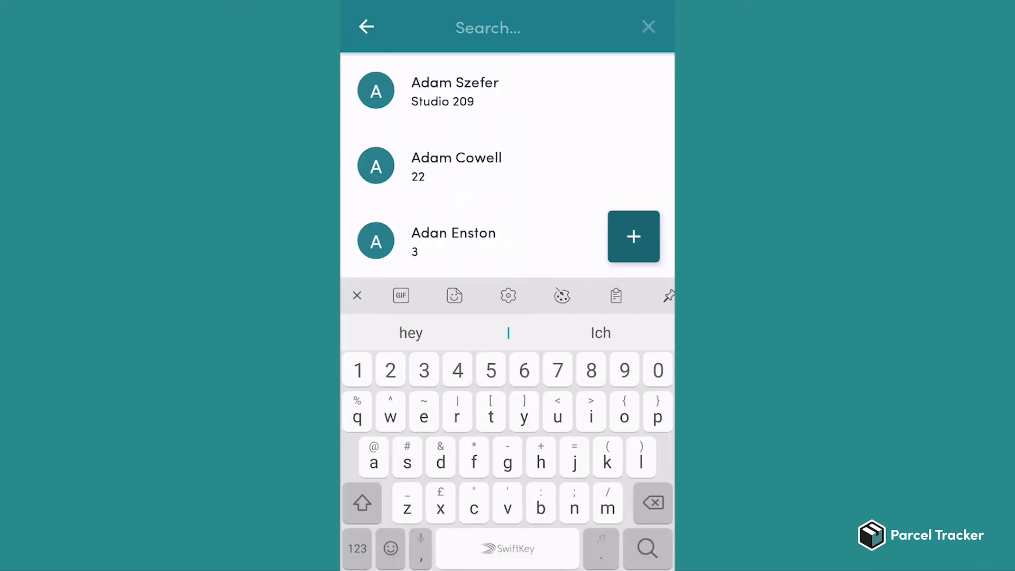
text(nicole)
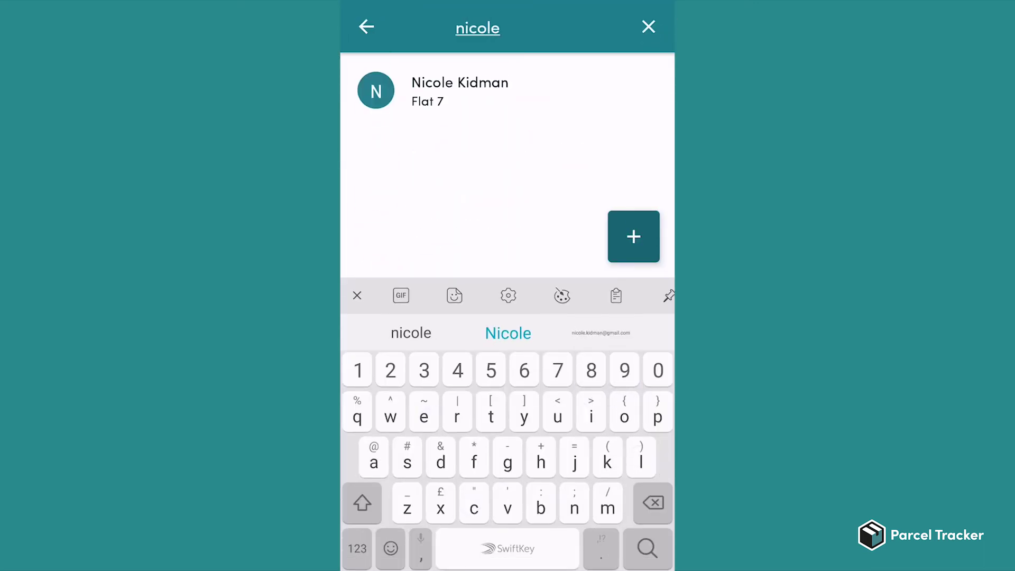
Edit Nicole Kidman's location from Flat 7 to Flat 22 and update her record.
click(579, 99)
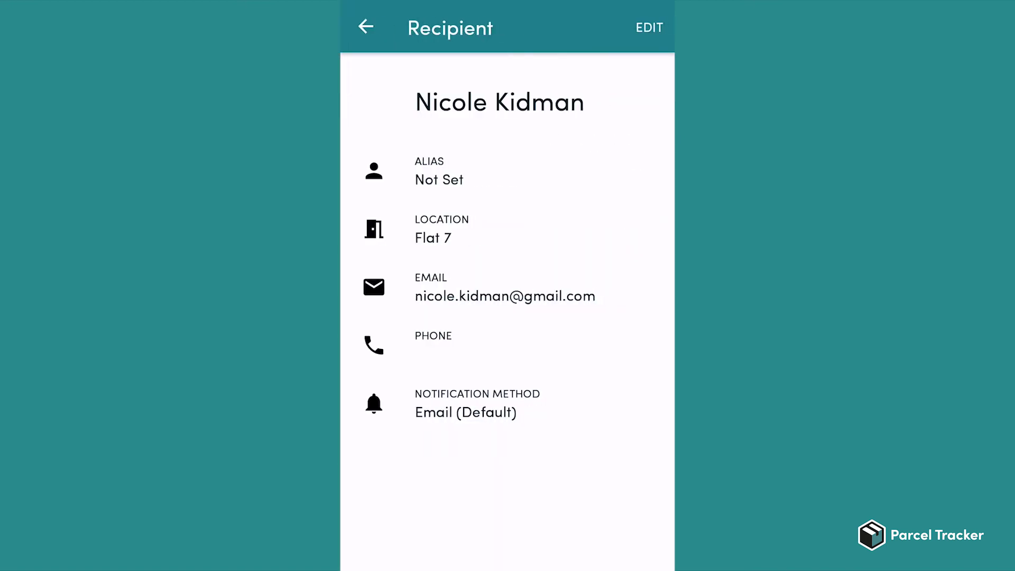
click(655, 29)
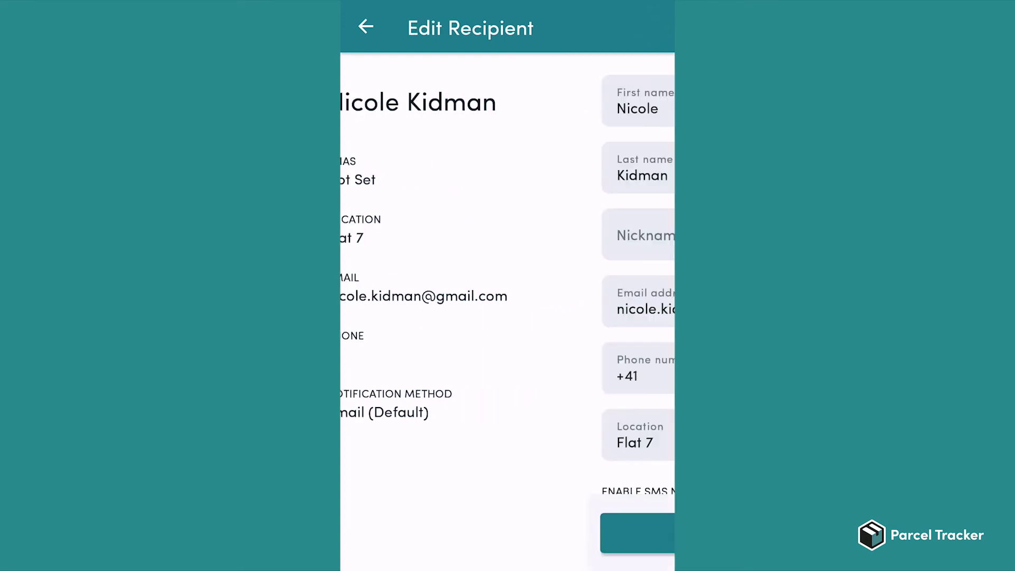
click(545, 442)
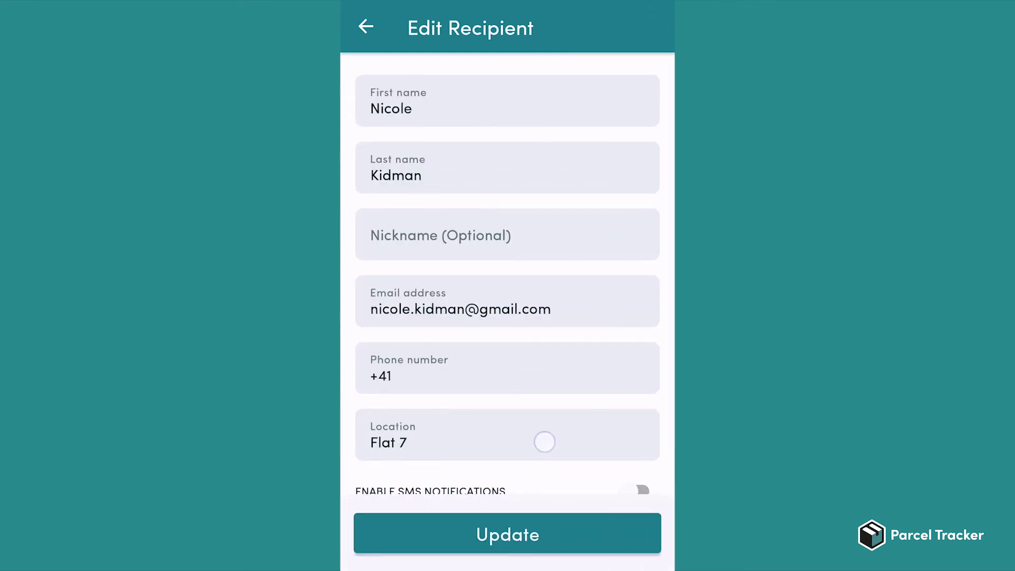
key(BackSpace)
text(22)
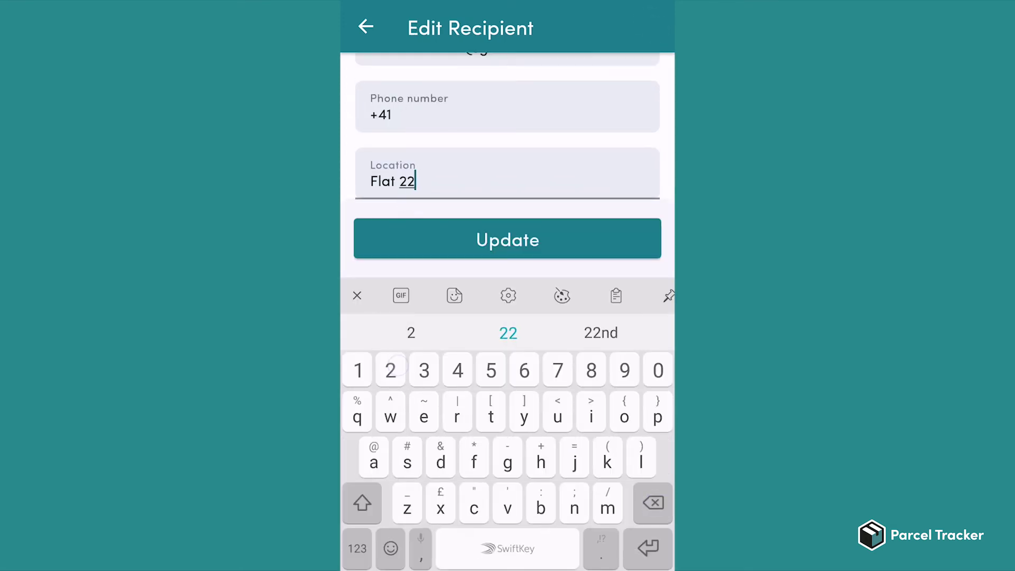
click(606, 242)
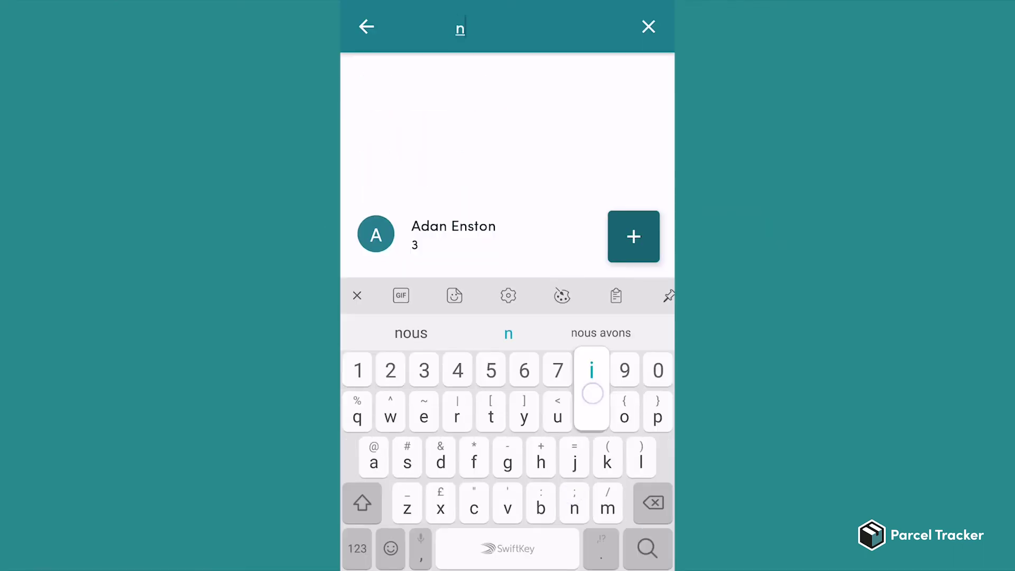
text(ic)
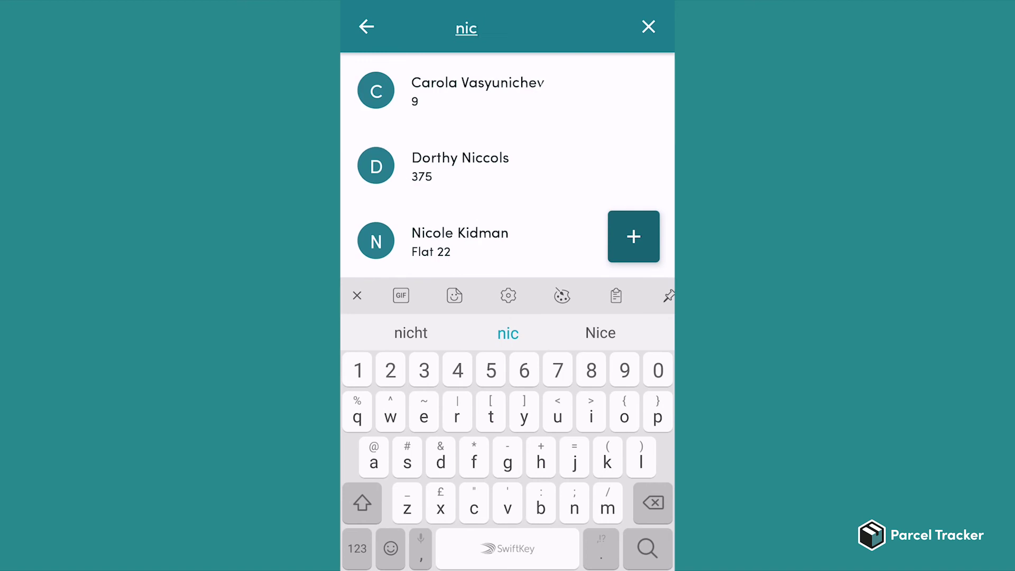
click(538, 241)
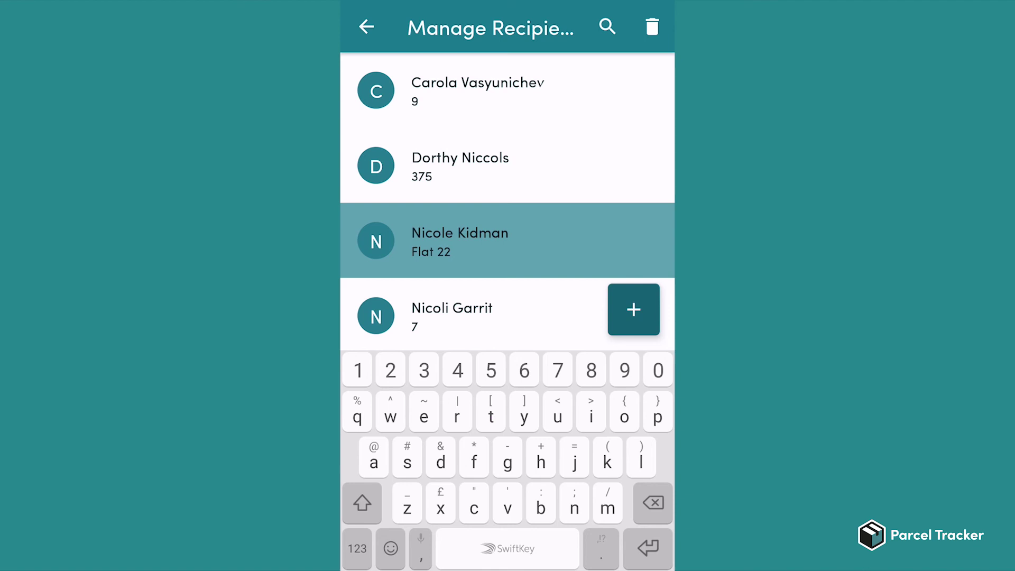
click(583, 174)
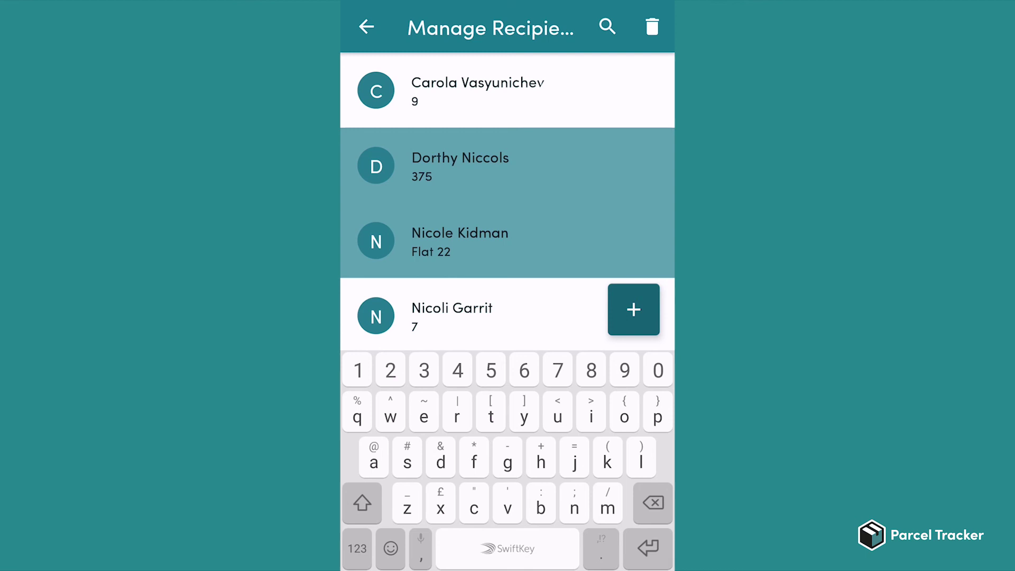
click(652, 27)
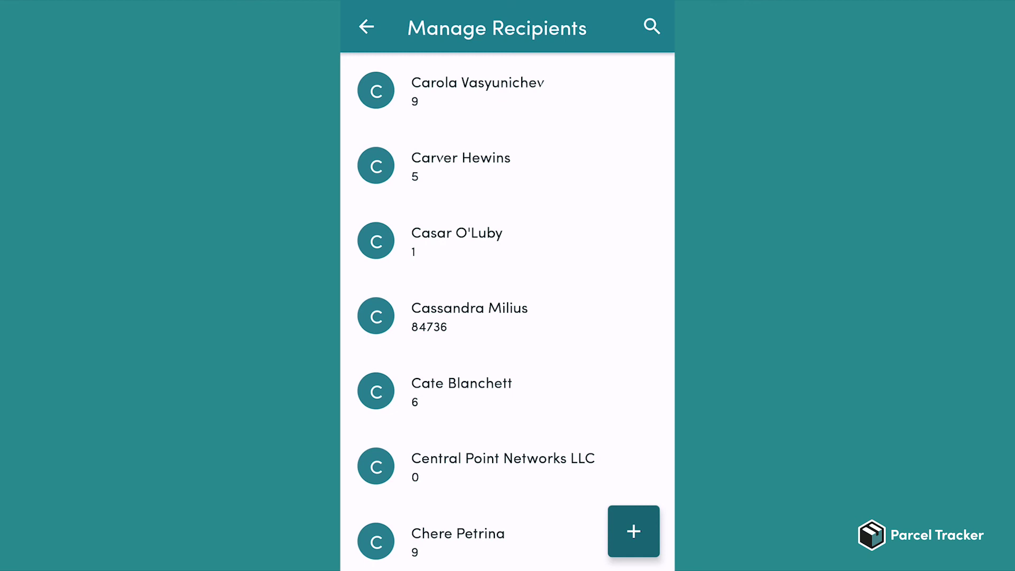
drag(426, 246, 602, 229)
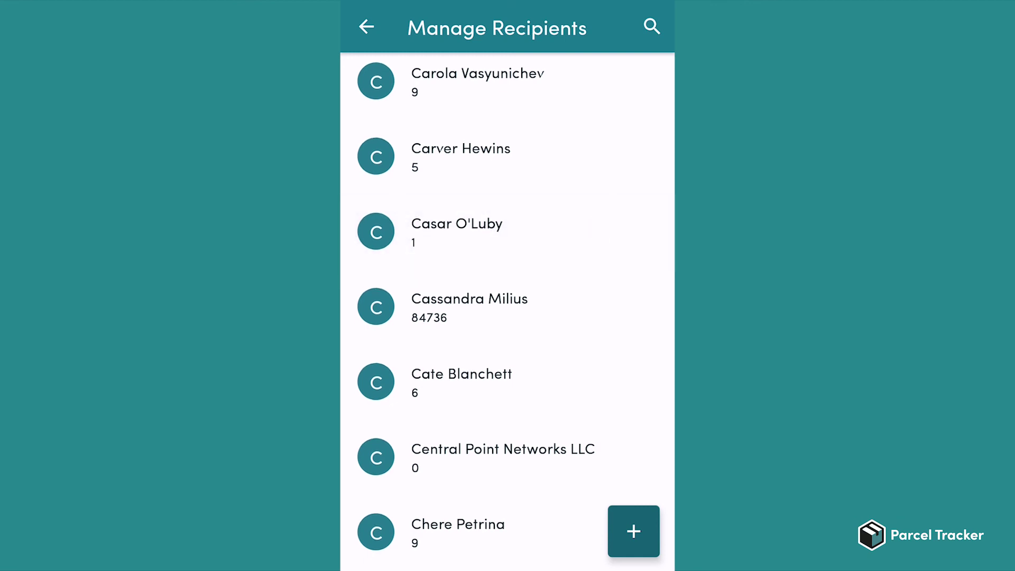